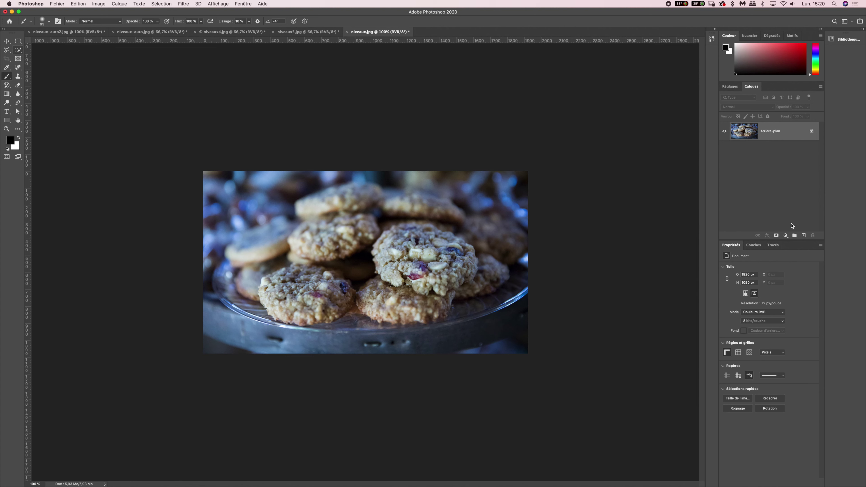
Add a default Levels adjustment layer, Niveaux 1, above the cookie photo's background
click(786, 236)
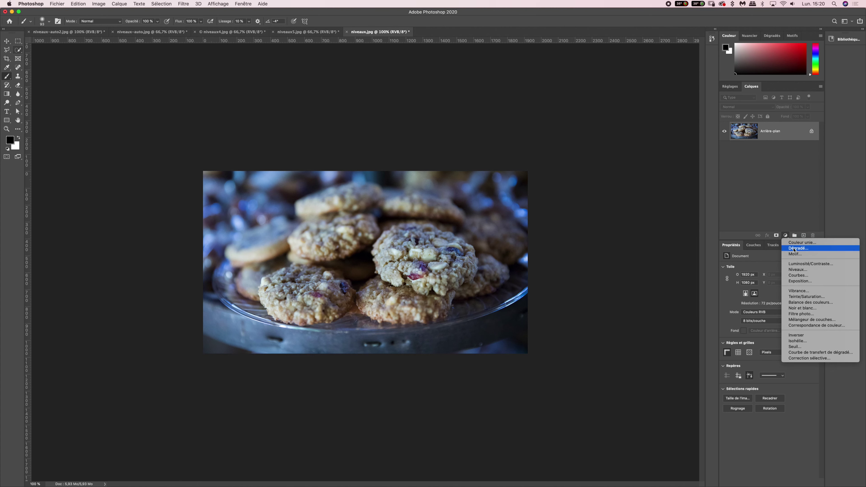
click(799, 270)
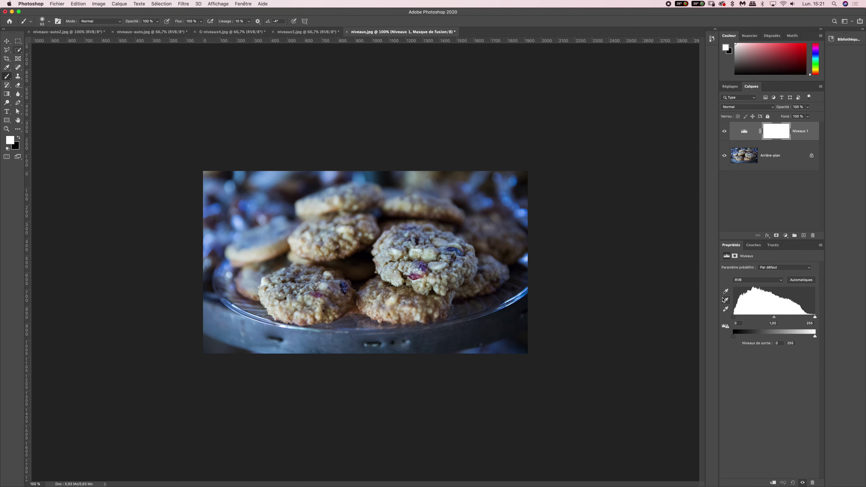
click(726, 300)
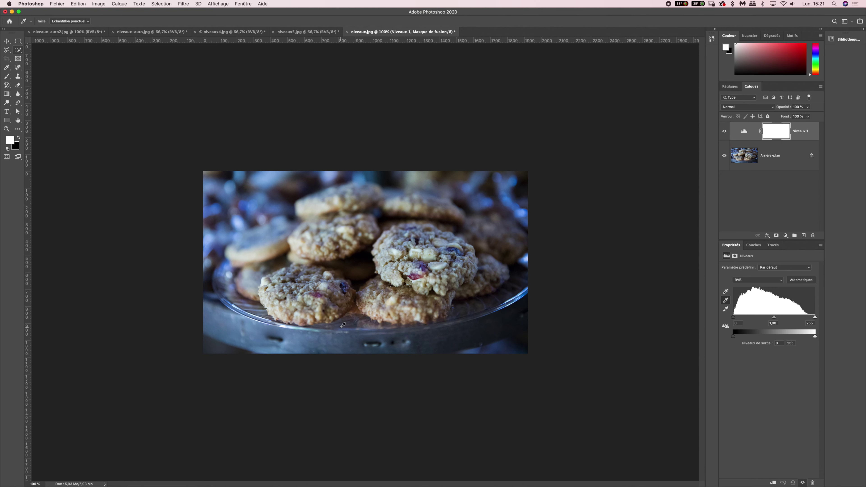
Neutralize the cookie photo's blue cast using the metal tray as grey point, then compare before and after
click(334, 338)
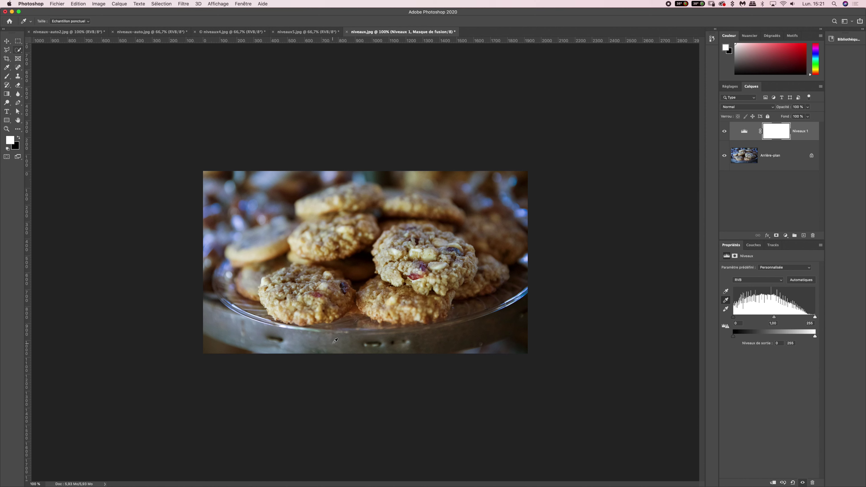
click(725, 132)
click(724, 131)
click(724, 132)
click(725, 131)
click(724, 133)
Switch to niveaux5.jpg and add a default Levels adjustment layer, Niveaux 1
click(292, 32)
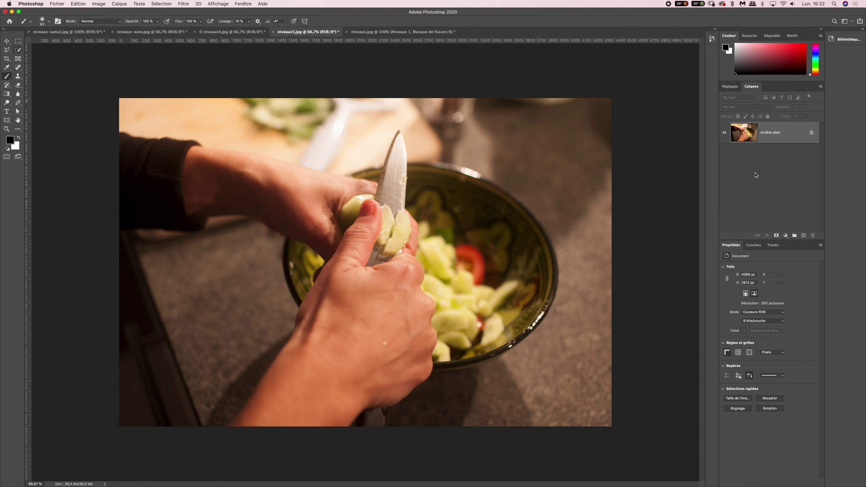
click(786, 236)
click(802, 270)
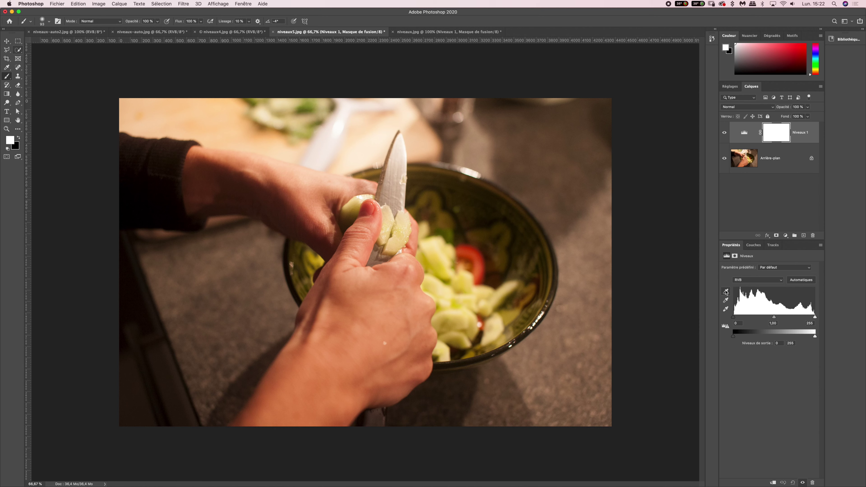
click(725, 310)
Cool the salad photo's warm cast using the grey countertop as grey point, compare, then open niveaux4.jpg
click(726, 300)
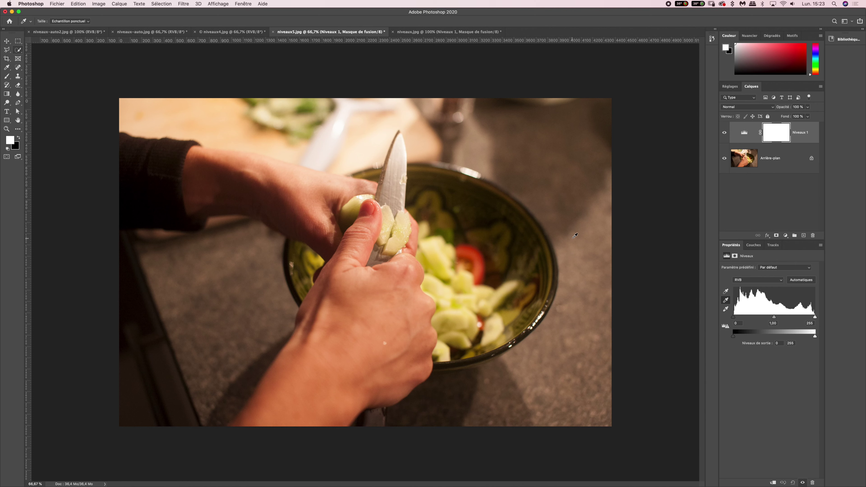
click(586, 258)
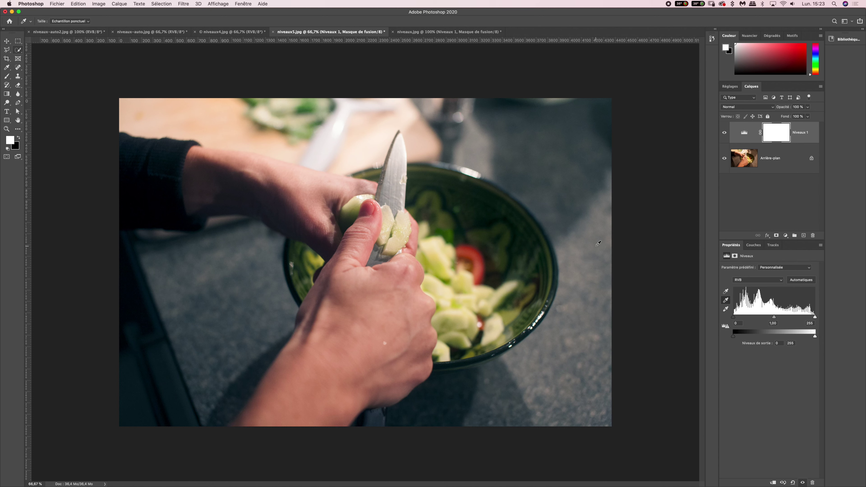
click(725, 133)
click(725, 133)
click(725, 134)
click(725, 133)
click(232, 32)
key(b)
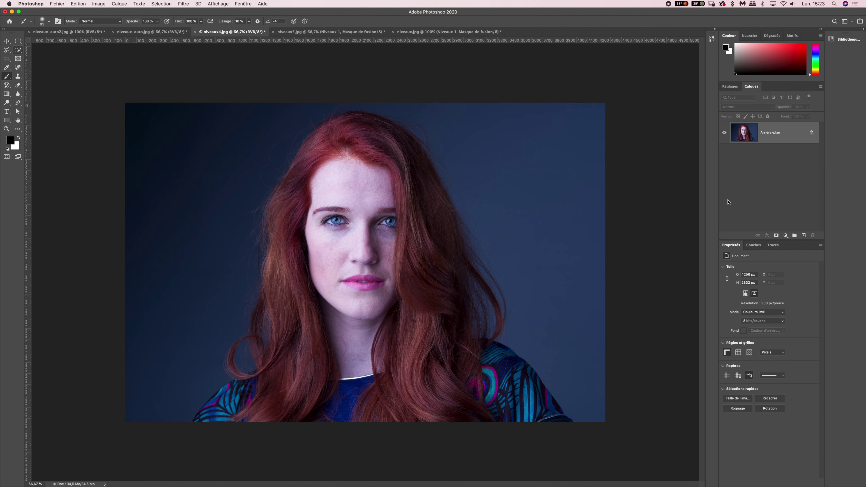
Add a Levels layer to the portrait and neutralize its blue backdrop with the grey-point eyedropper
click(786, 236)
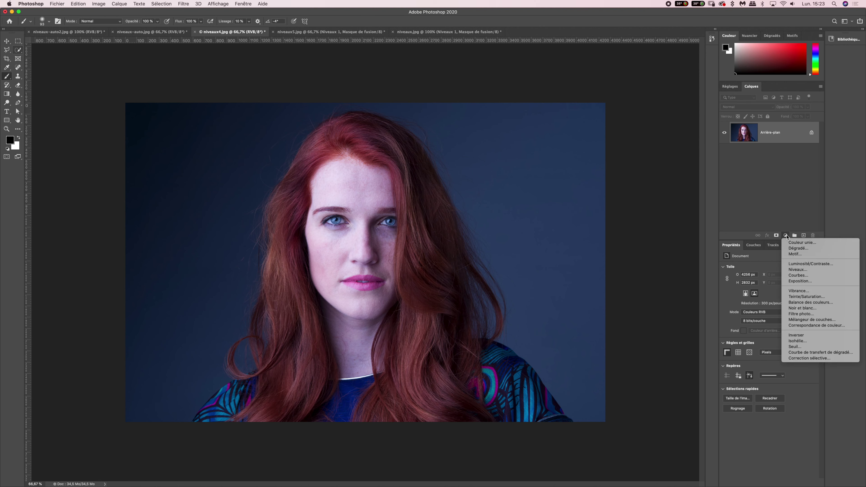
click(799, 270)
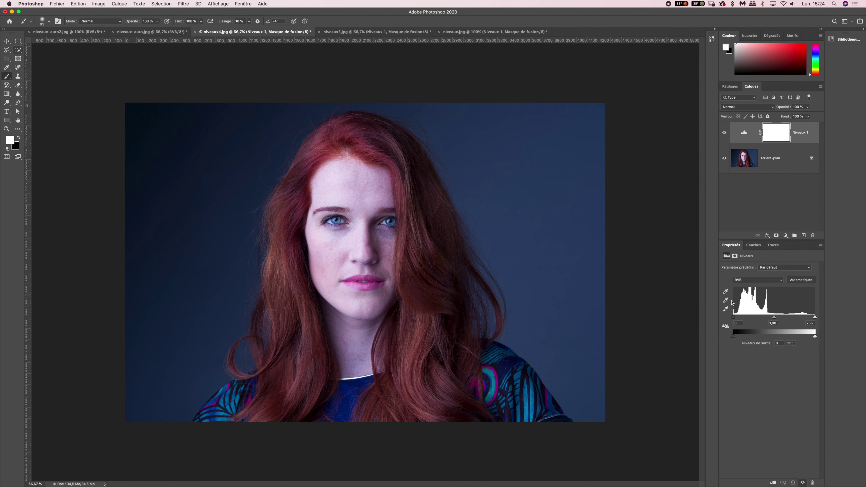
click(726, 292)
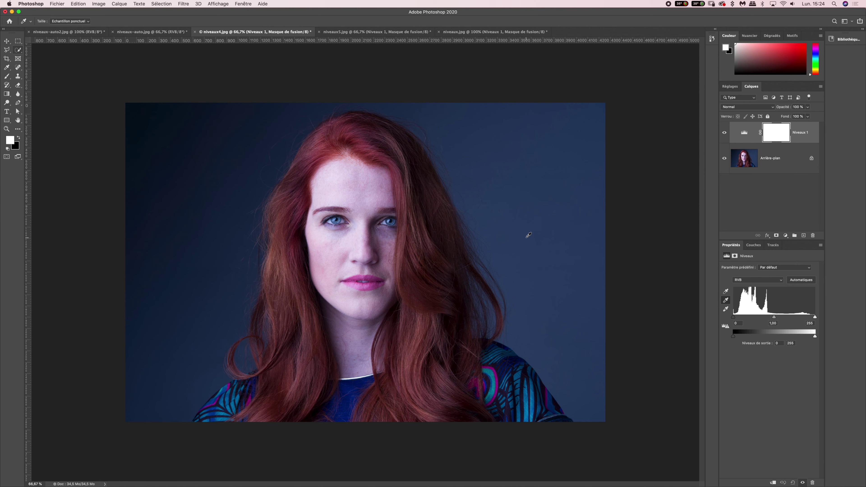
click(538, 259)
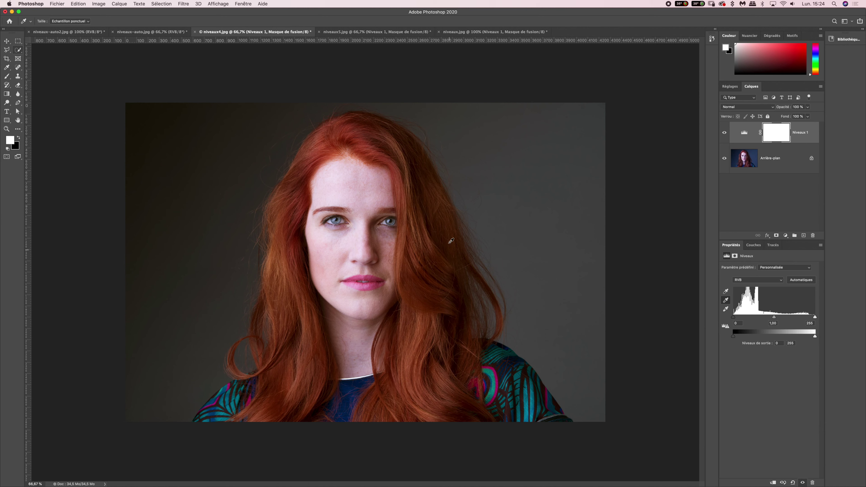
Compare the portrait with and without the correction, then switch to niveaux-auto.jpg
click(725, 134)
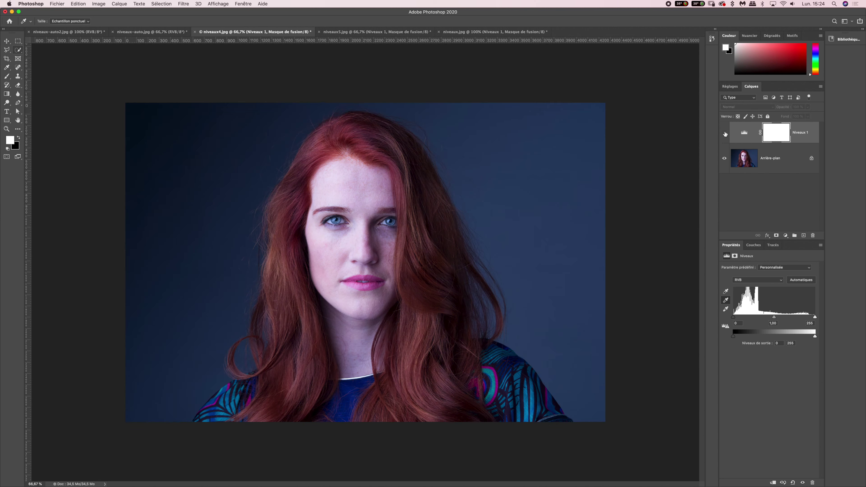
click(725, 134)
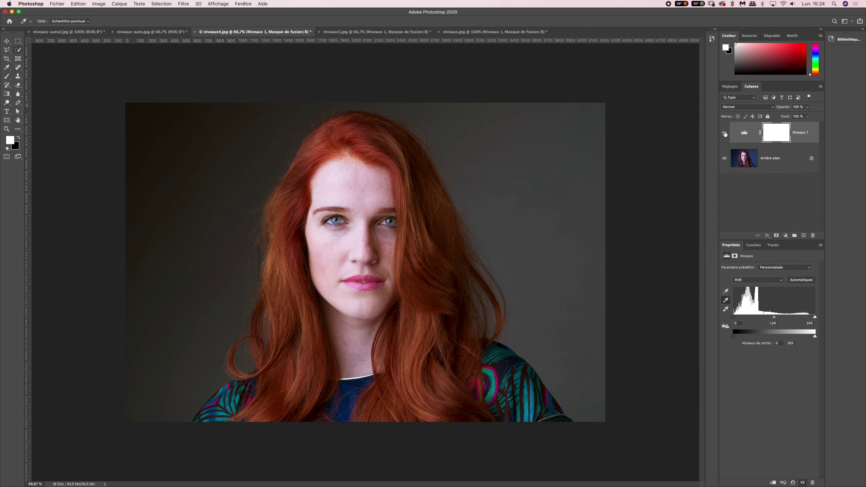
click(725, 134)
click(725, 133)
click(725, 135)
click(152, 32)
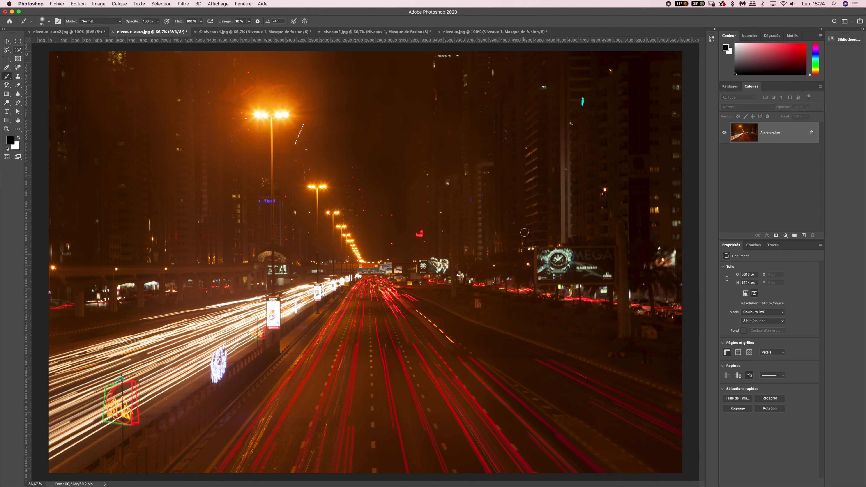
Add a Levels layer to the night highway photo, trying a grey-point correction on a building and undoing it
click(786, 236)
click(805, 272)
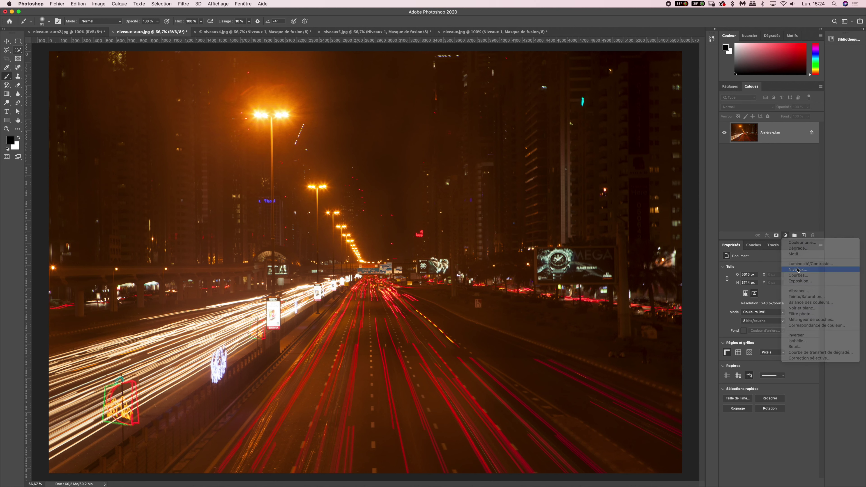
click(726, 300)
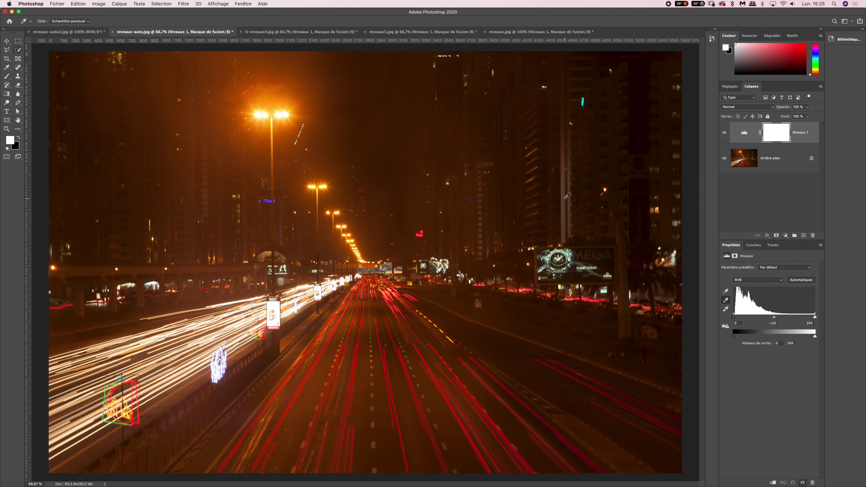
click(573, 209)
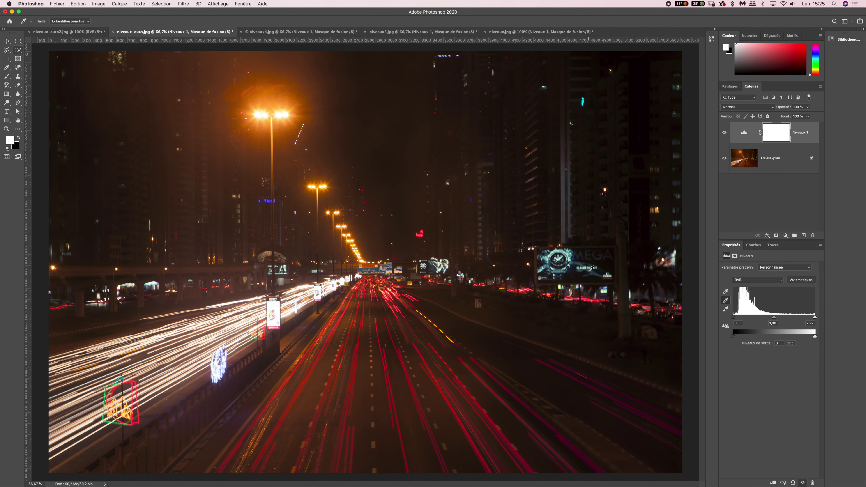
key(super+z)
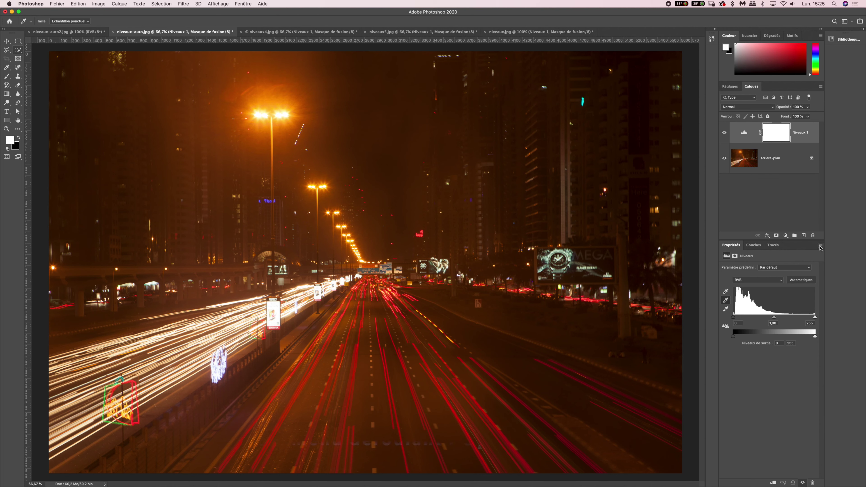
Set the Levels auto options algorithm to 'Rechercher les couleurs claires et foncées' and confirm
click(821, 246)
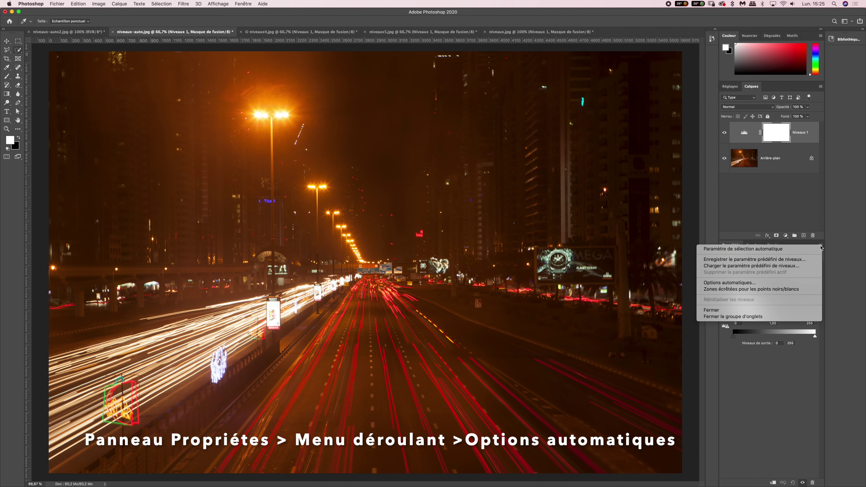
click(756, 283)
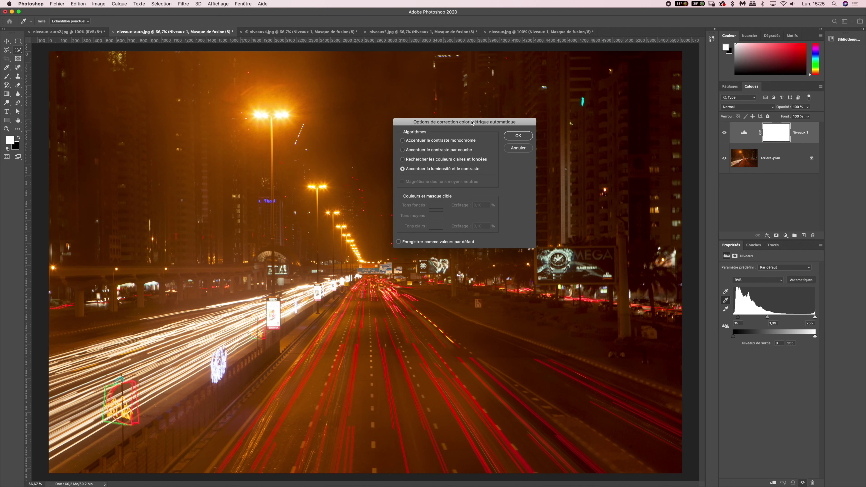
drag(472, 122, 445, 114)
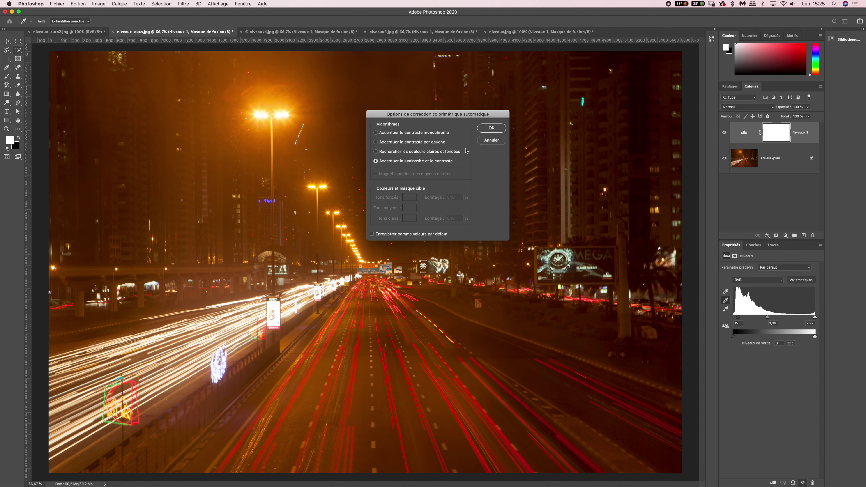
click(376, 151)
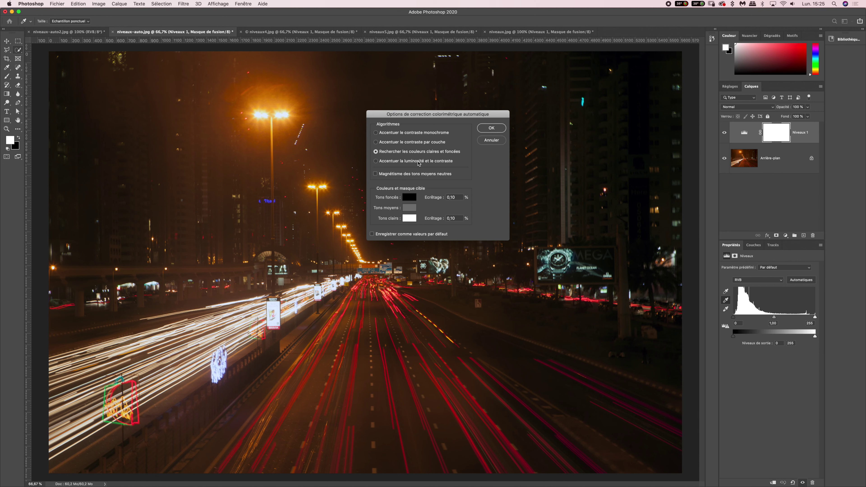
drag(413, 118, 481, 117)
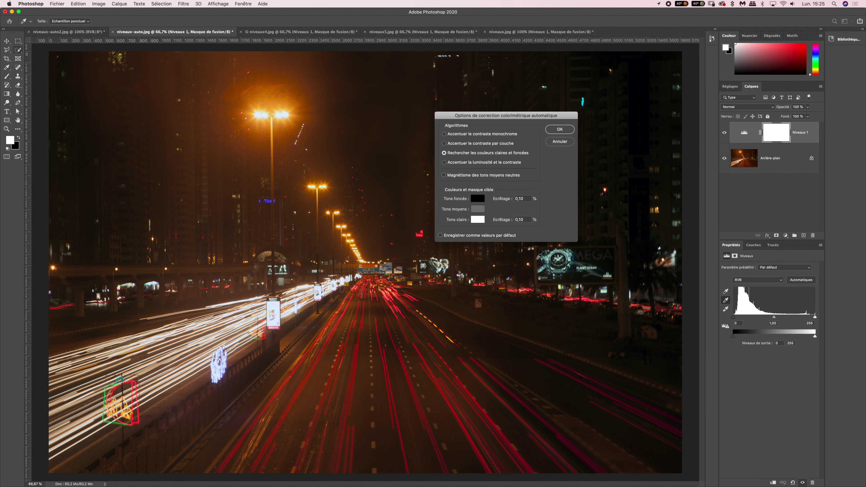
mouse_move(523, 117)
mouse_down()
mouse_move(574, 139)
mouse_move(474, 116)
mouse_up()
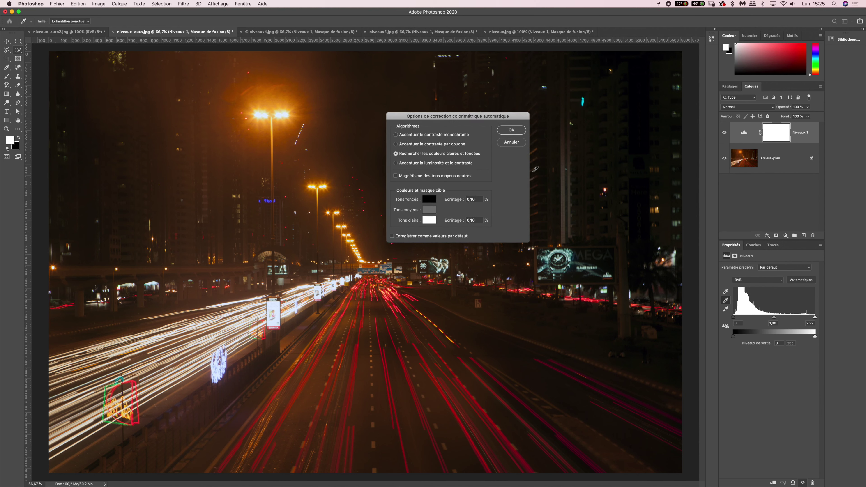
click(510, 129)
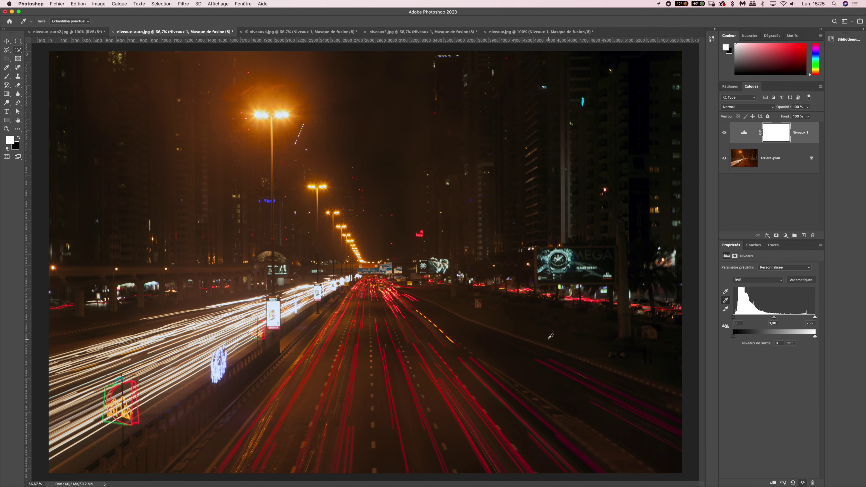
Compare the highway photo with and without Levels, leave the correction on, then open niveaux-auto2.jpg
click(725, 135)
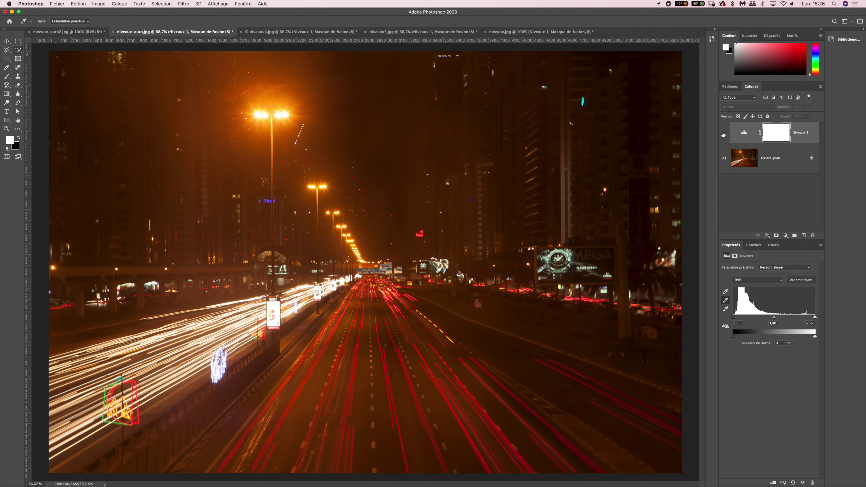
click(725, 135)
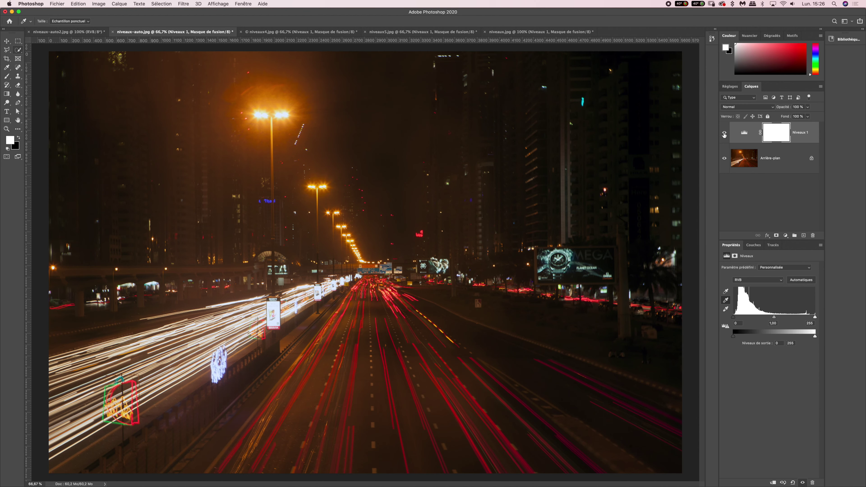
click(725, 134)
click(726, 134)
click(726, 135)
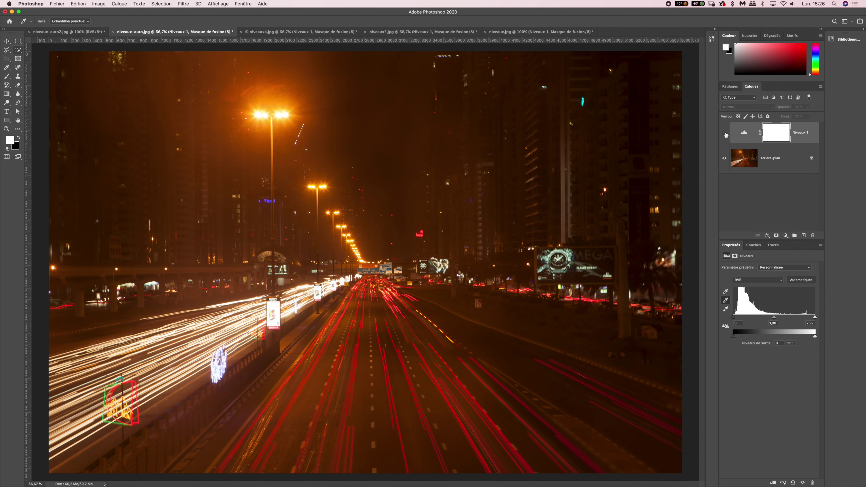
click(726, 134)
click(725, 134)
click(725, 135)
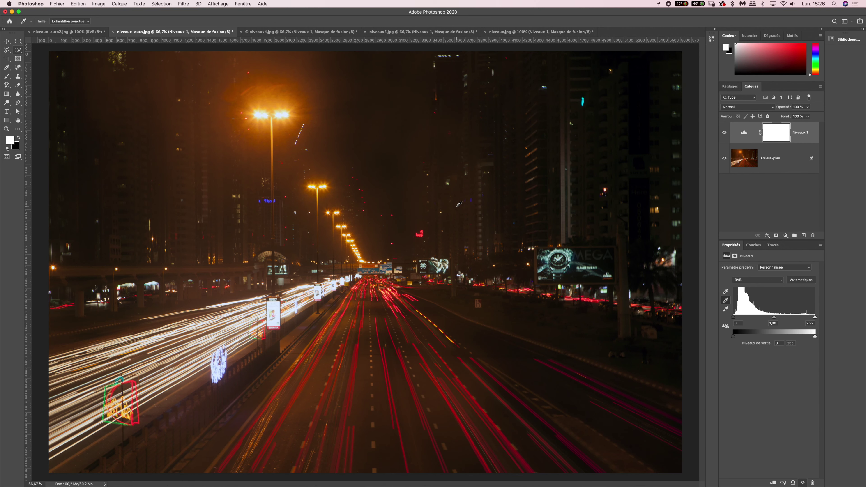
click(68, 31)
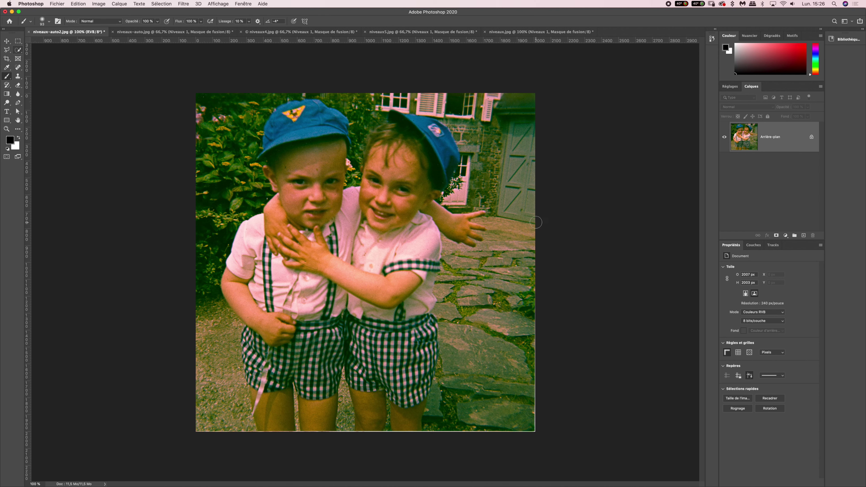
Add a Levels adjustment layer to the children photo
click(787, 236)
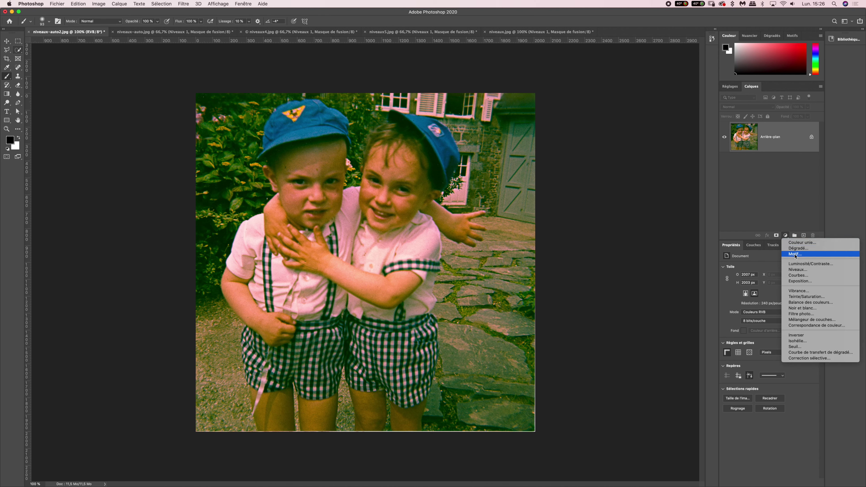
click(796, 268)
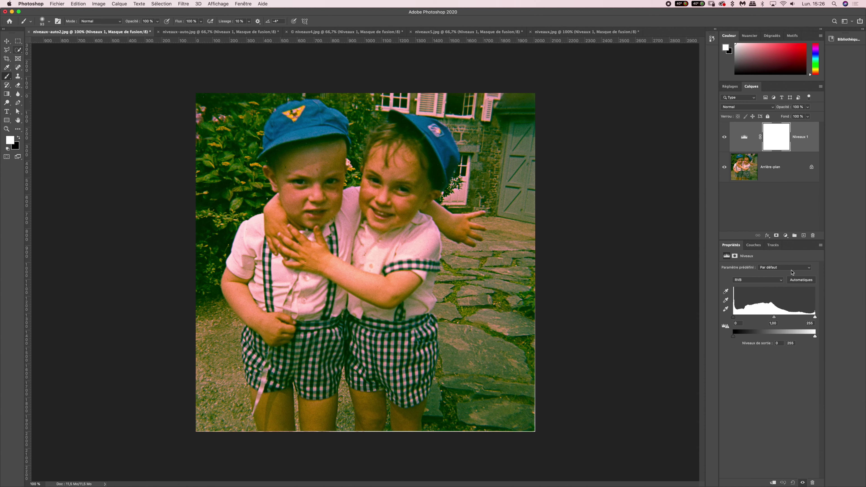
click(820, 246)
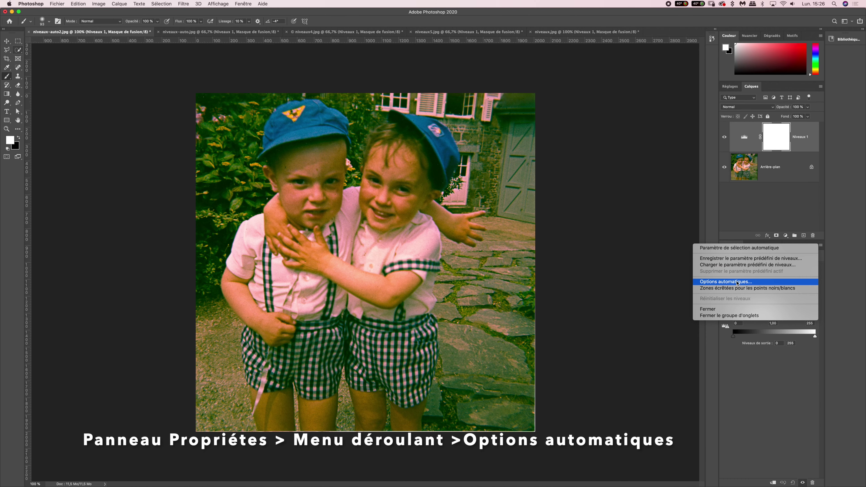
Choose 'Rechercher les couleurs claires et foncées' in the auto options, save it as default, and confirm
click(726, 281)
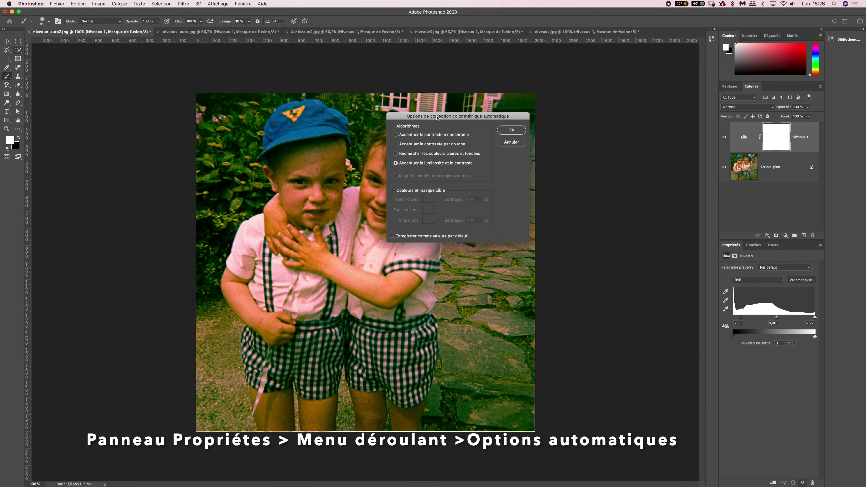
drag(437, 117, 484, 90)
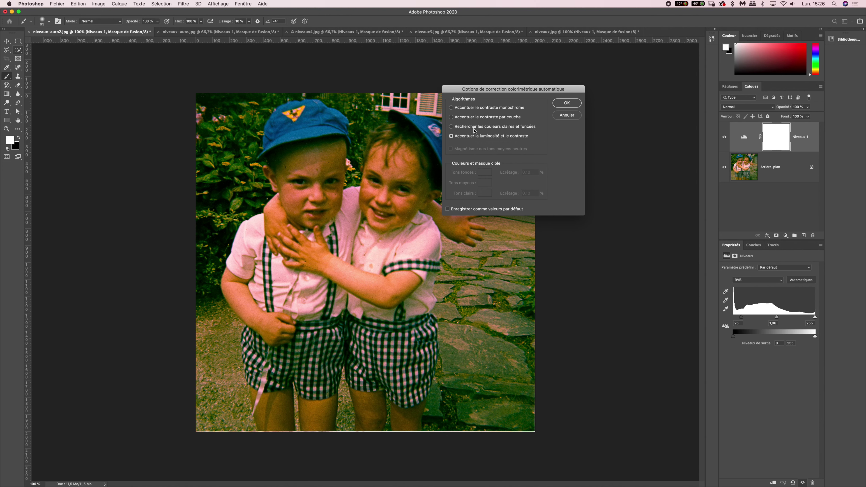
click(452, 127)
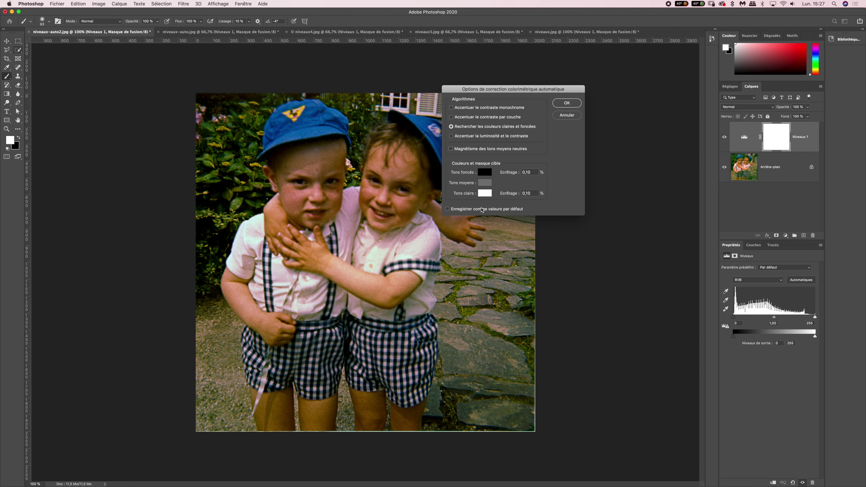
click(449, 209)
click(568, 103)
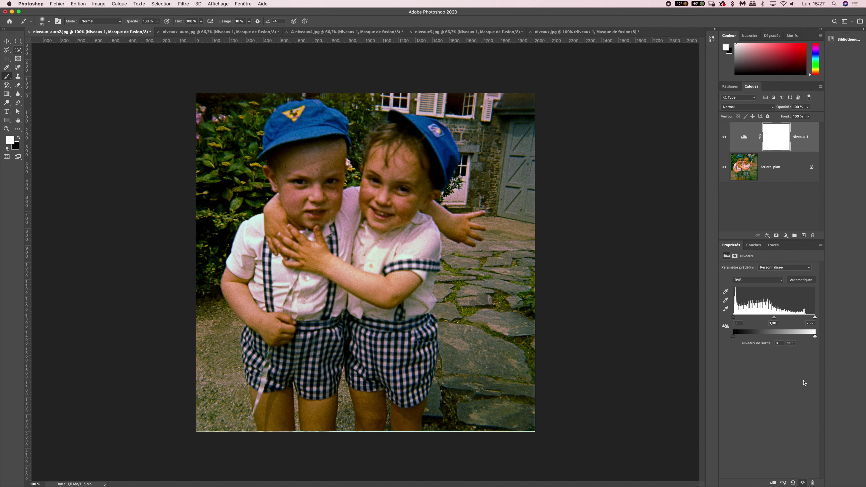
Replace Niveaux 1 with a fresh Levels layer and apply the Automatique correction
click(813, 482)
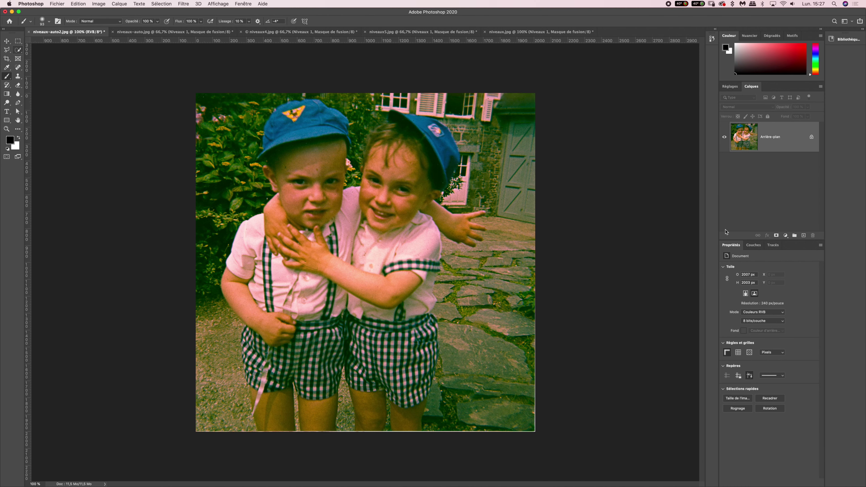
click(786, 235)
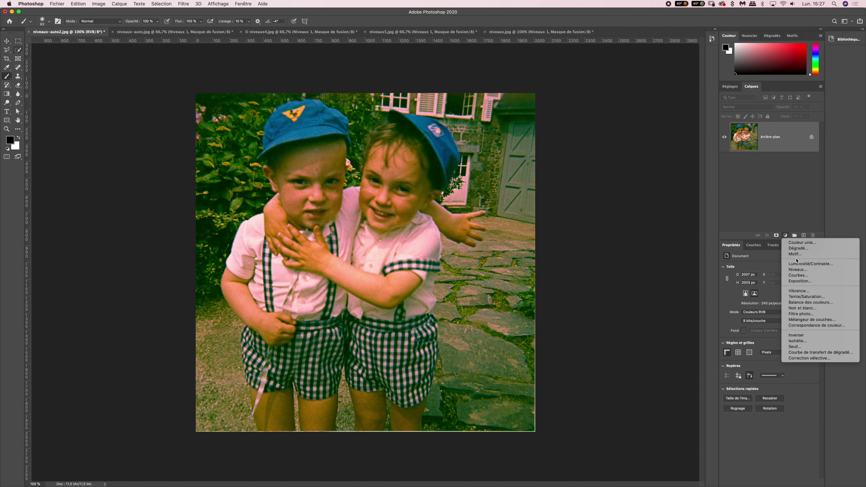
click(798, 270)
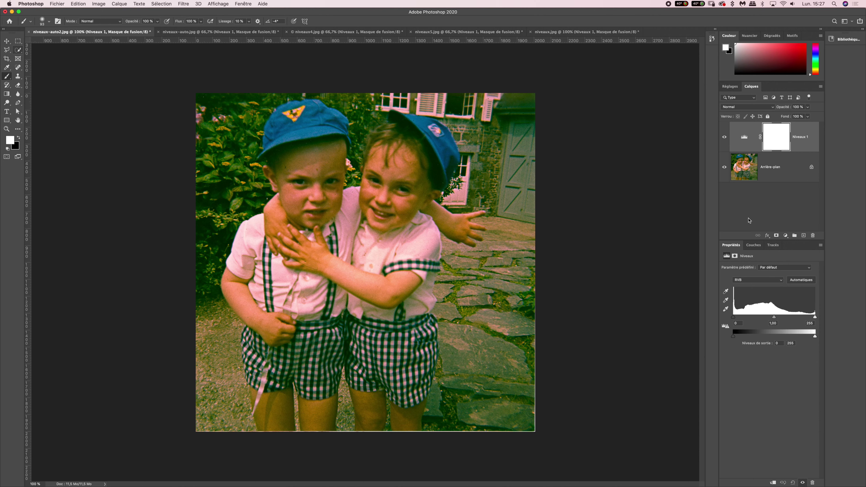
click(804, 282)
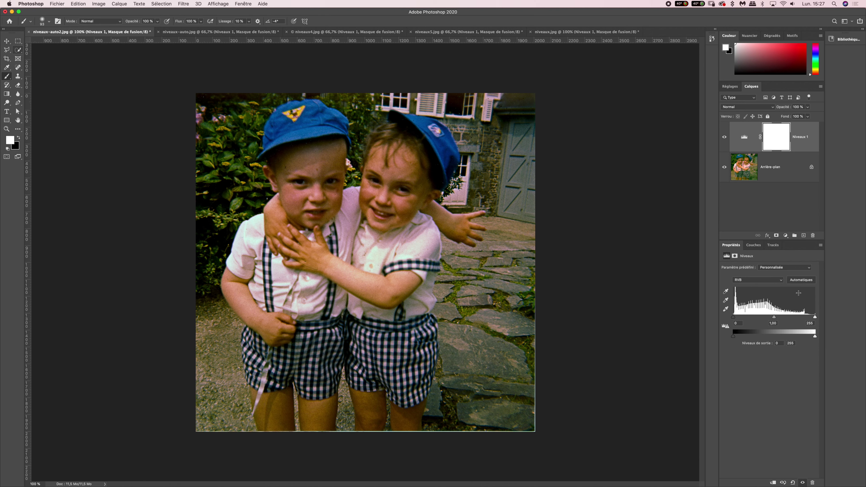
Reconfirm the find dark and light colours auto options and compare before and after
click(821, 245)
click(770, 282)
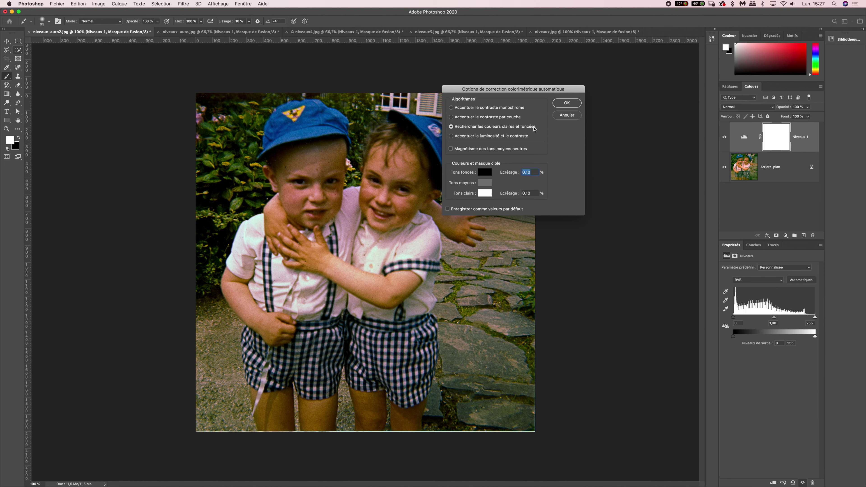
click(569, 103)
click(725, 137)
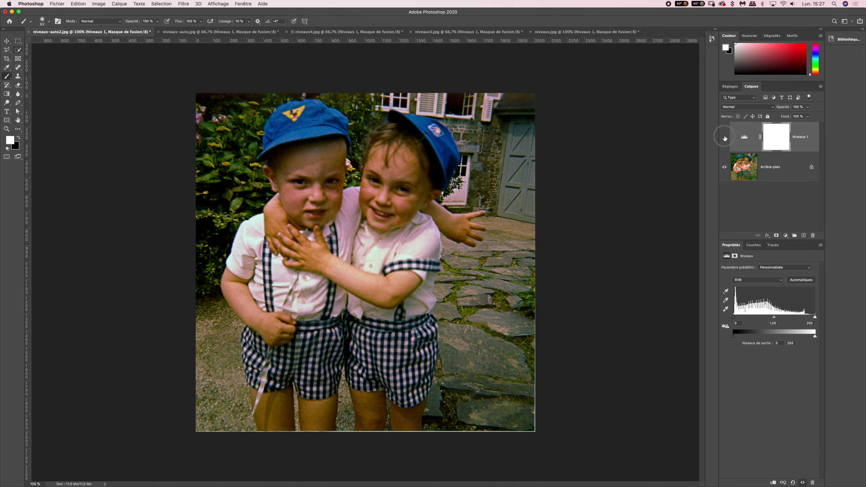
Toggle the Niveaux 1 Levels layer on and off to compare, leaving it hidden
click(724, 138)
click(724, 138)
click(725, 139)
click(725, 139)
click(726, 139)
click(725, 138)
click(725, 139)
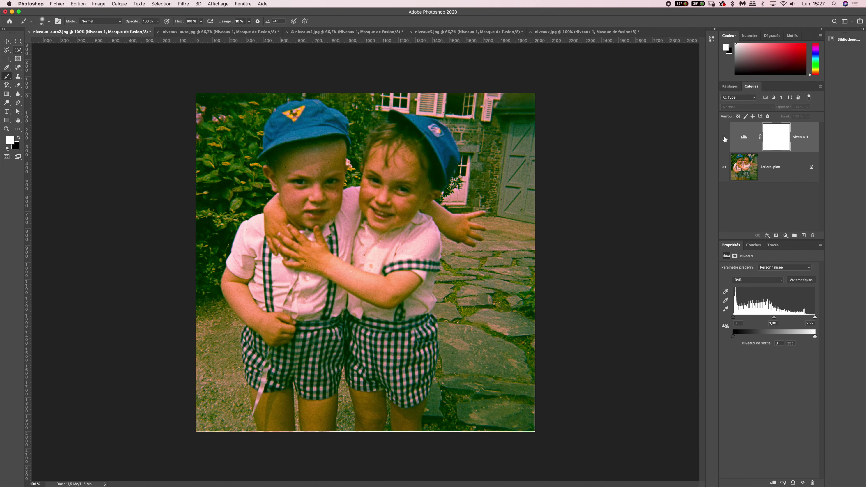